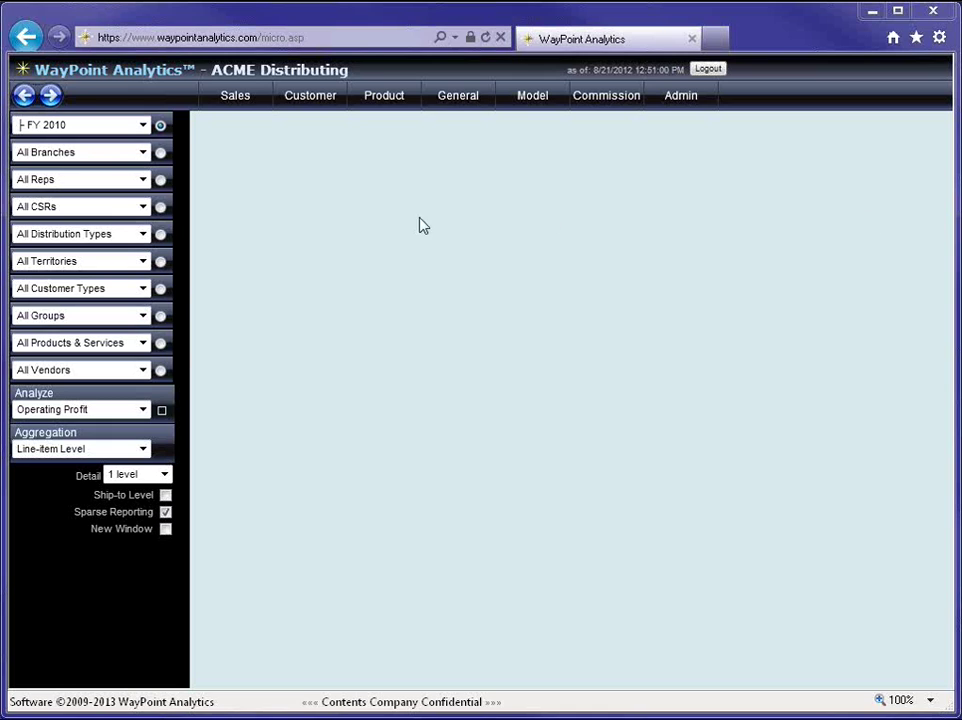
Step: Load the Peak Internal Profit chart of line-level net profit from the General charts
{"action": "left_click", "coordinate": [454, 110]}
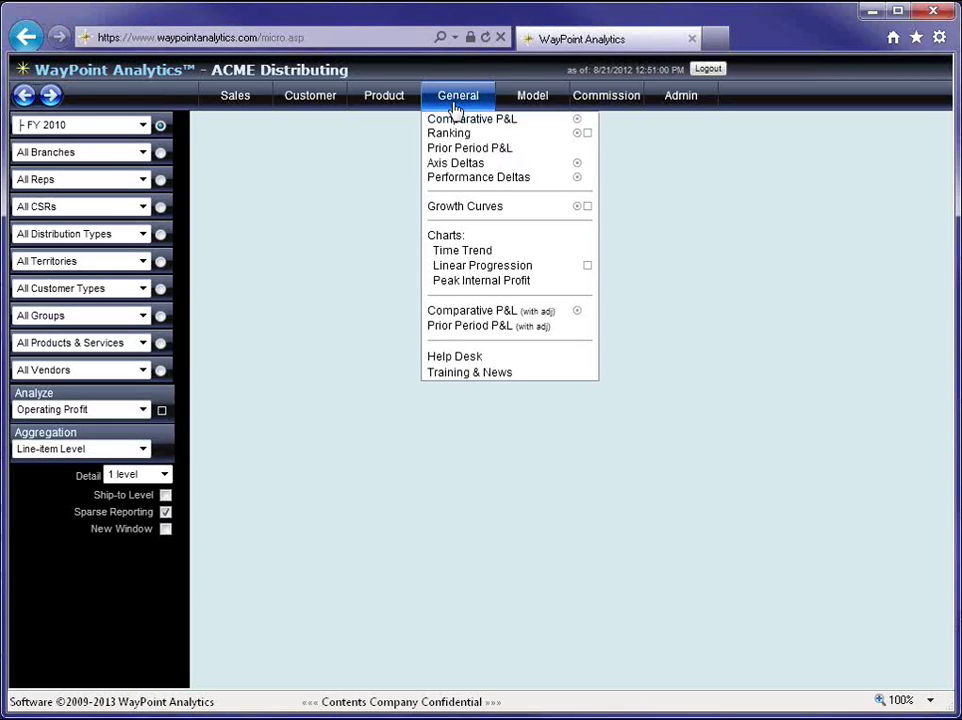
{"action": "left_click", "coordinate": [460, 283]}
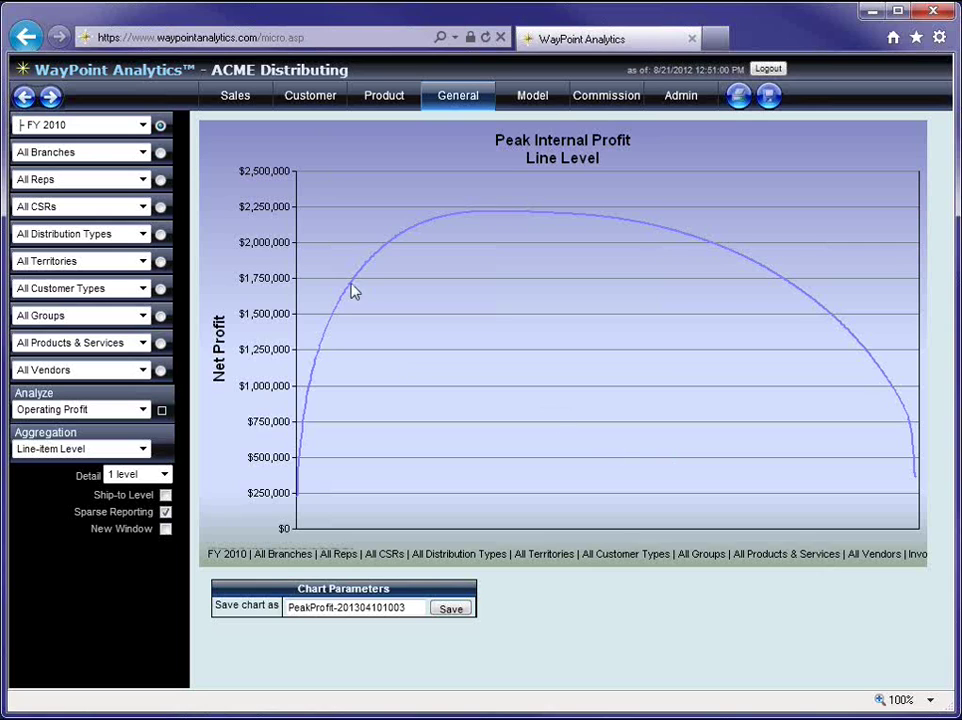
{"action": "mouse_move", "coordinate": [389, 106]}
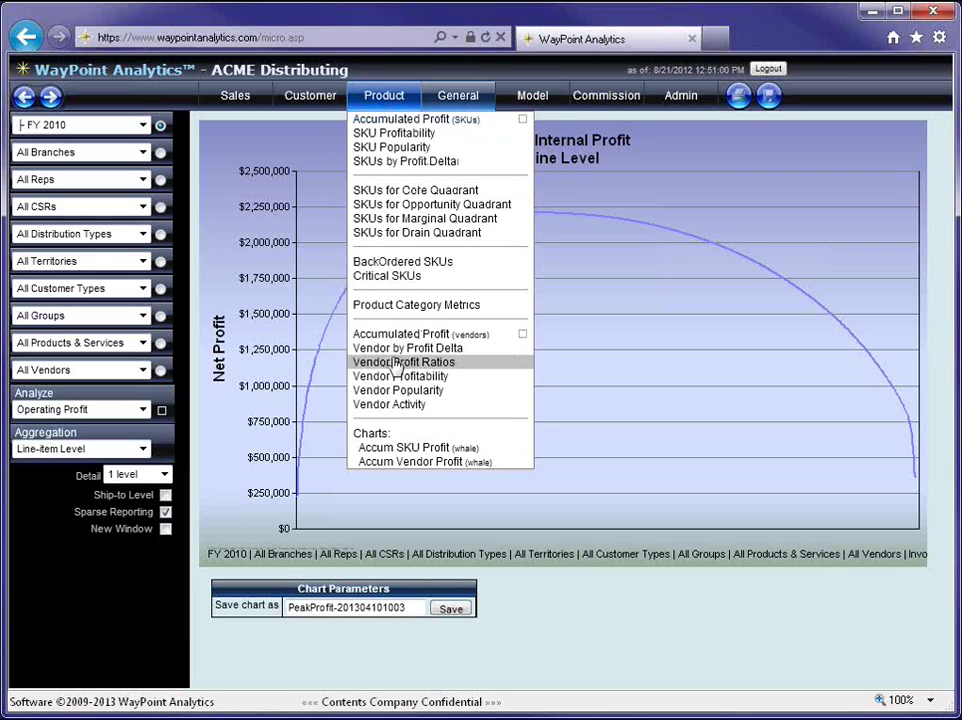
Step: Load the Accum SKU Profit (whale) chart of accumulated net profit across SKUs
{"action": "left_click", "coordinate": [415, 449]}
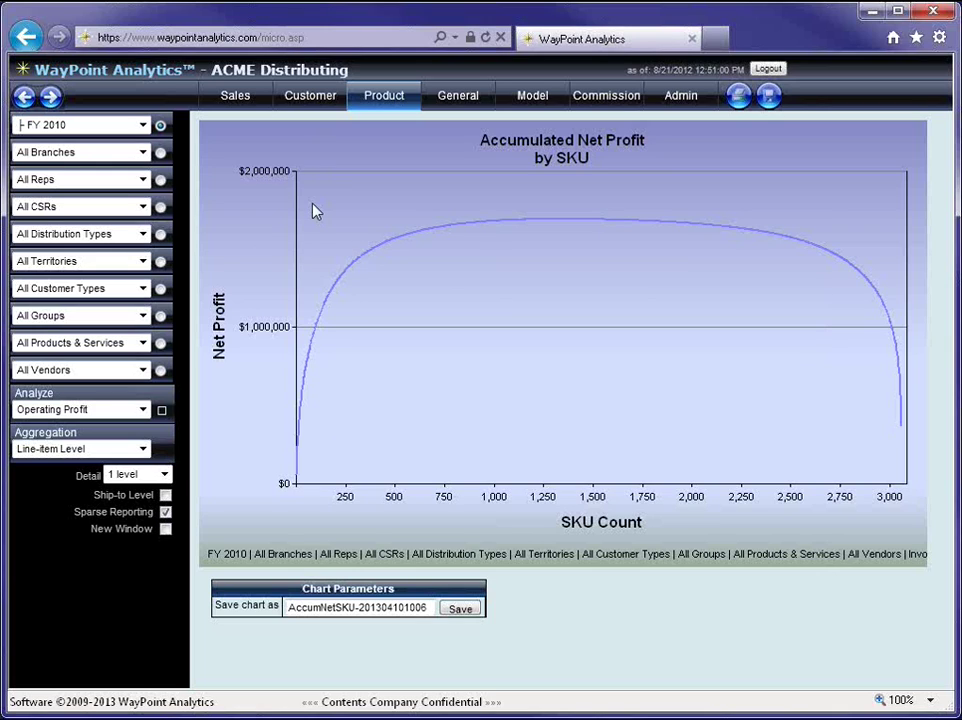
{"action": "left_click", "coordinate": [377, 104]}
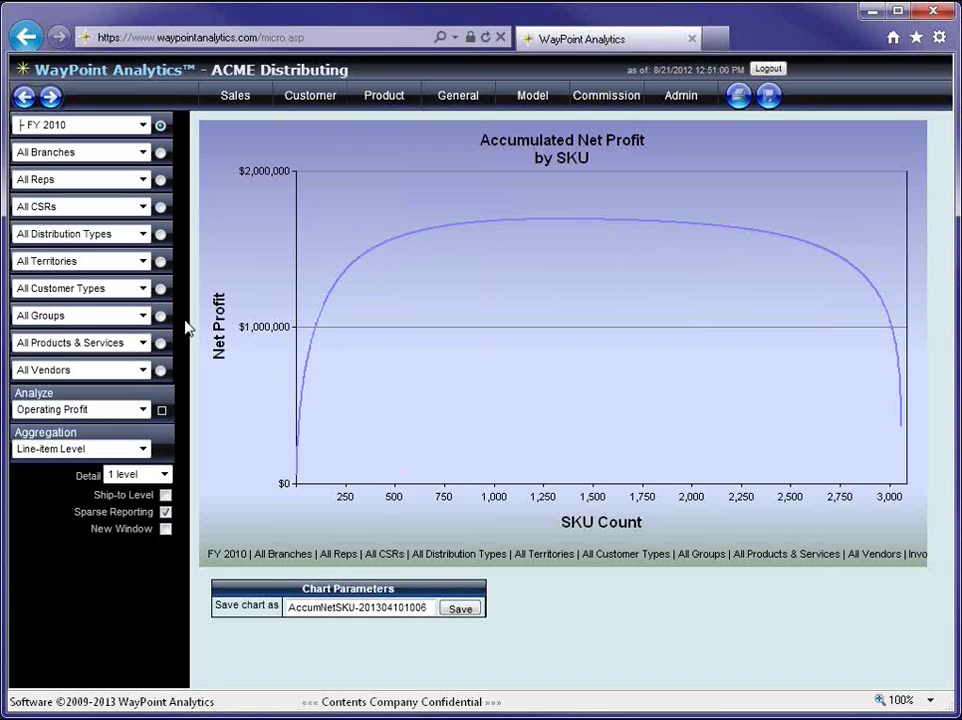
{"action": "left_click", "coordinate": [400, 99]}
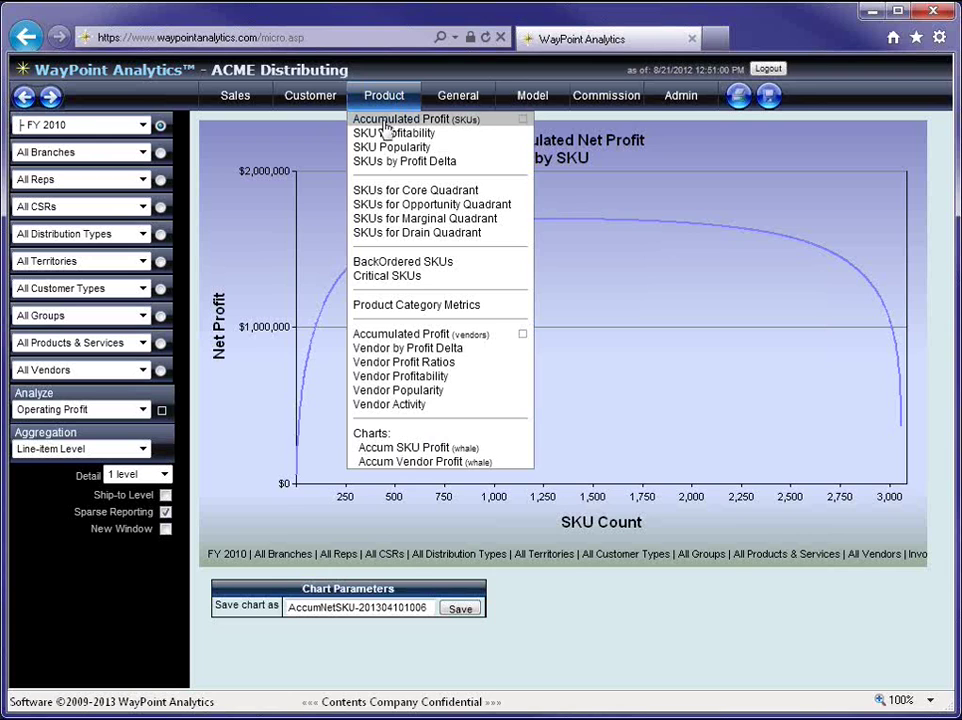
Step: Run the Accumulated Profit (SKUs) ranking, pick its Revenue column, and scroll through the grid
{"action": "left_click", "coordinate": [385, 122]}
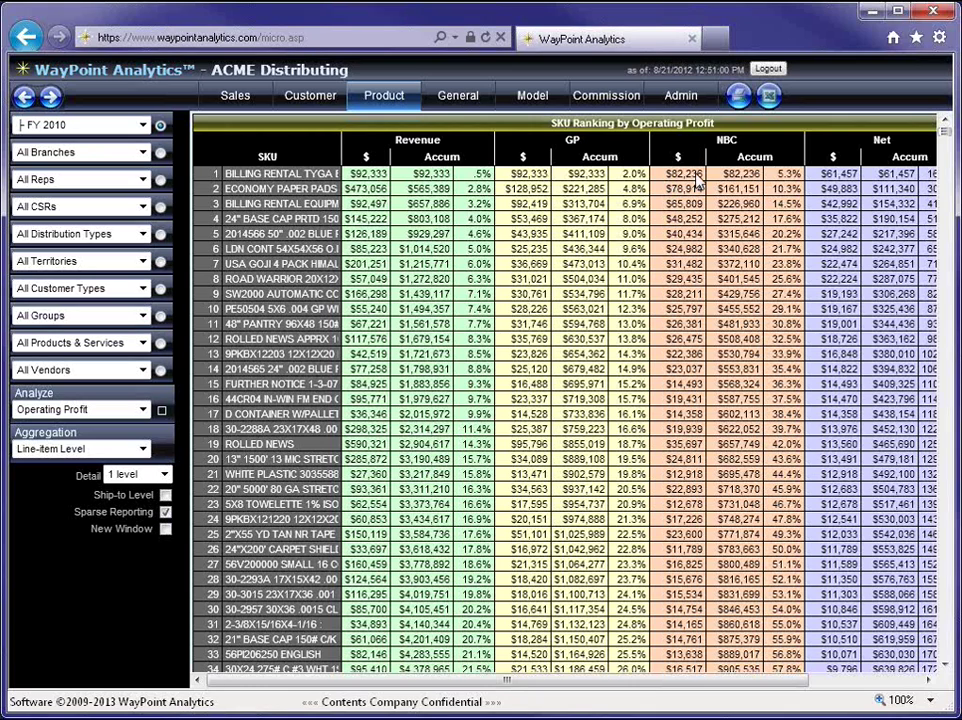
{"action": "left_click", "coordinate": [440, 145]}
{"action": "scroll", "coordinate": [505, 395], "scroll_direction": "down", "scroll_amount": 20}
Step: Scroll the SKU ranking grid down to its last rows, 3022 through 3056
{"action": "scroll", "coordinate": [511, 385], "scroll_direction": "down", "scroll_amount": 20}
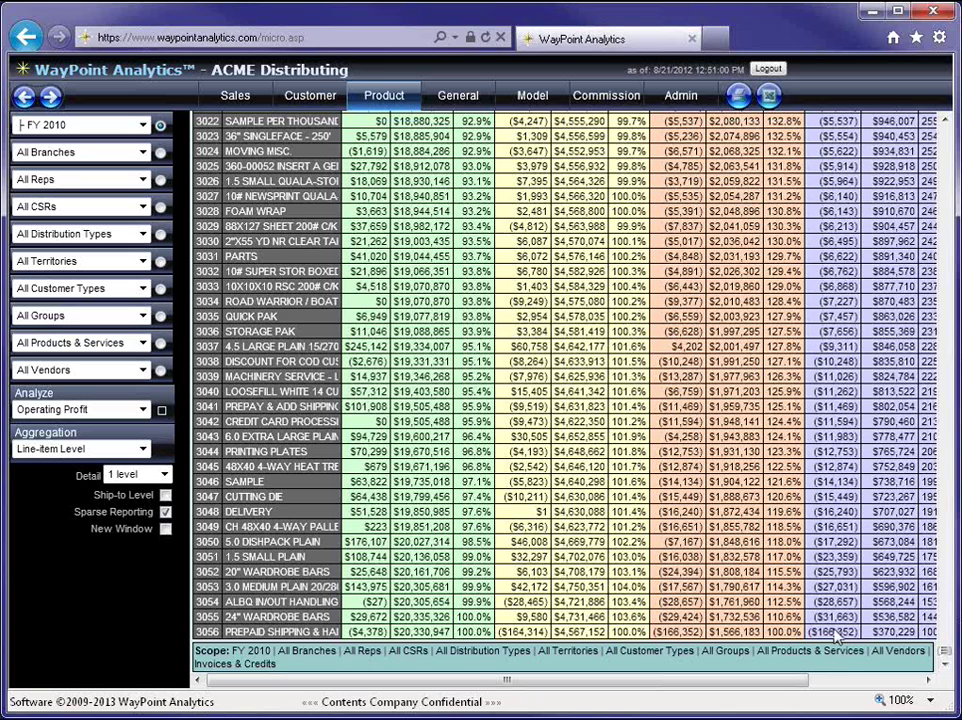
{"action": "left_click_drag", "start_coordinate": [809, 633], "coordinate": [856, 641]}
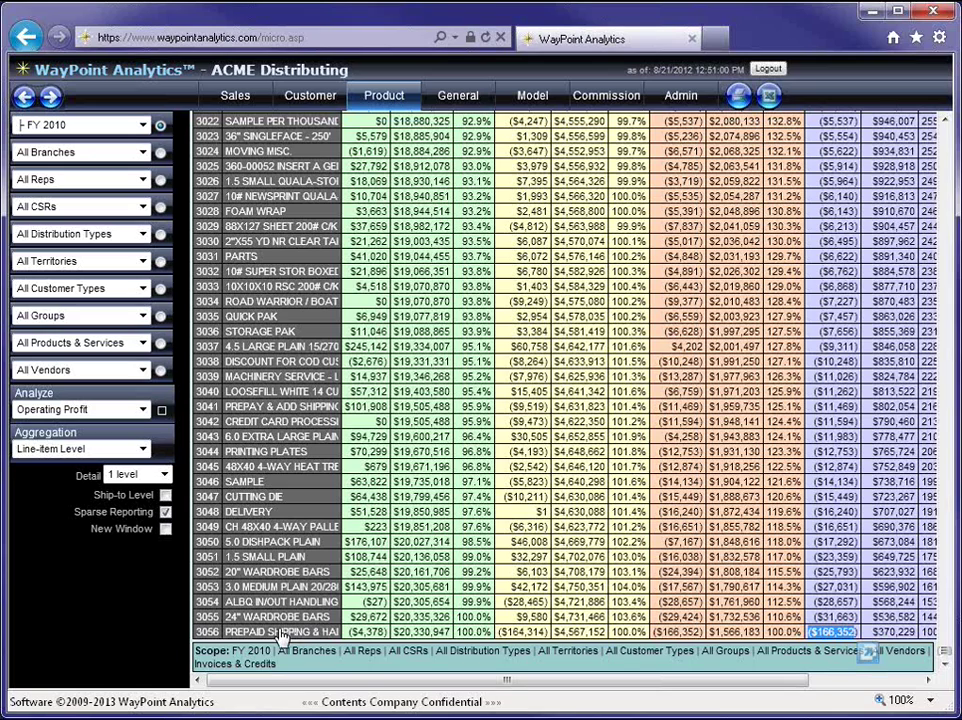
Step: Open the Profit Breakdown for 24" WARDROBE BARS from its SKU Details menu
{"action": "right_click", "coordinate": [283, 638]}
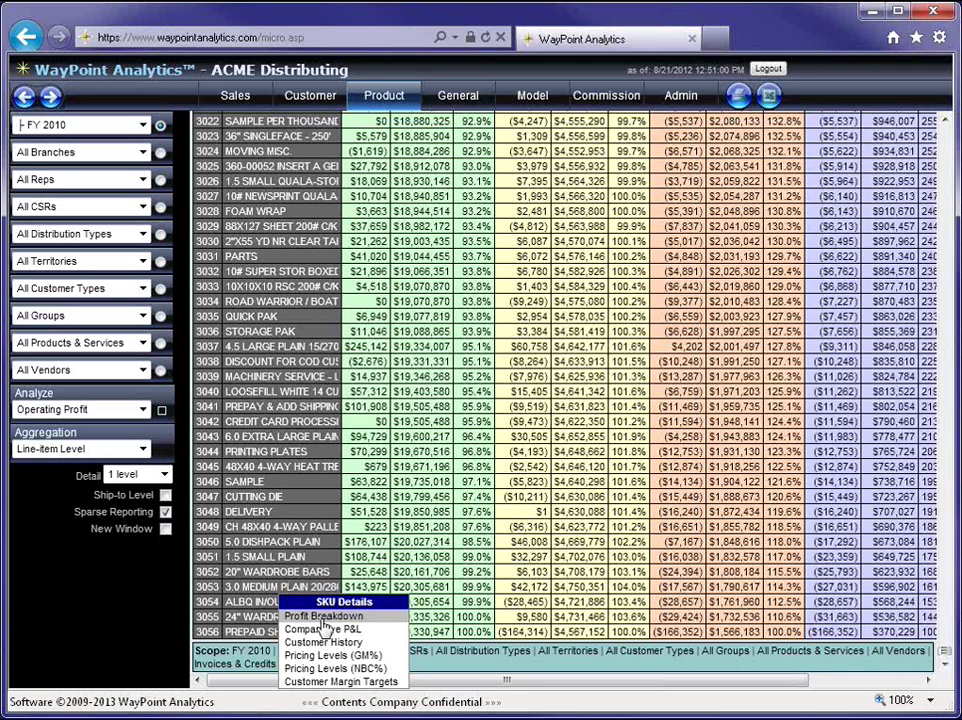
{"action": "left_click", "coordinate": [323, 617]}
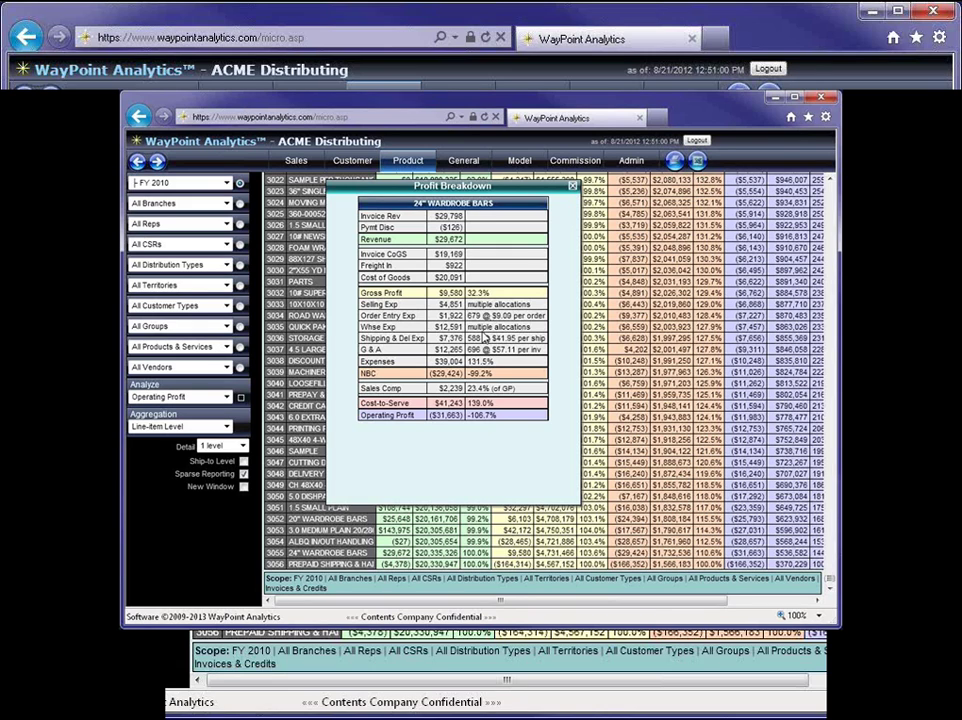
Step: Review 24" WARDROBE BARS sales and profit by customer, then close that list
{"action": "left_click", "coordinate": [484, 338]}
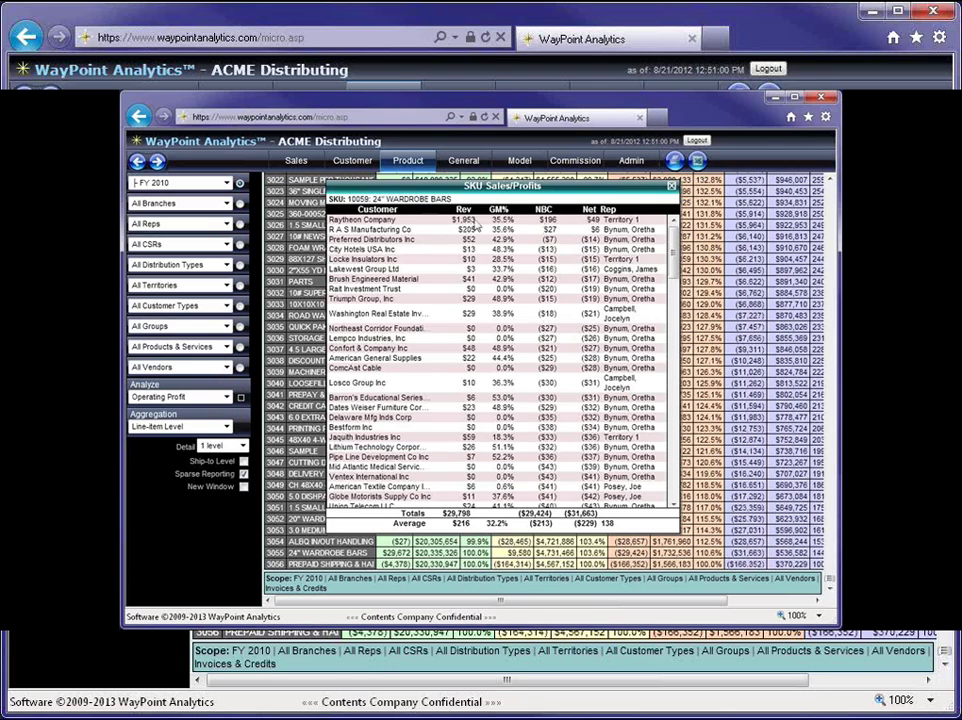
{"action": "scroll", "coordinate": [476, 226], "scroll_direction": "down", "scroll_amount": 10}
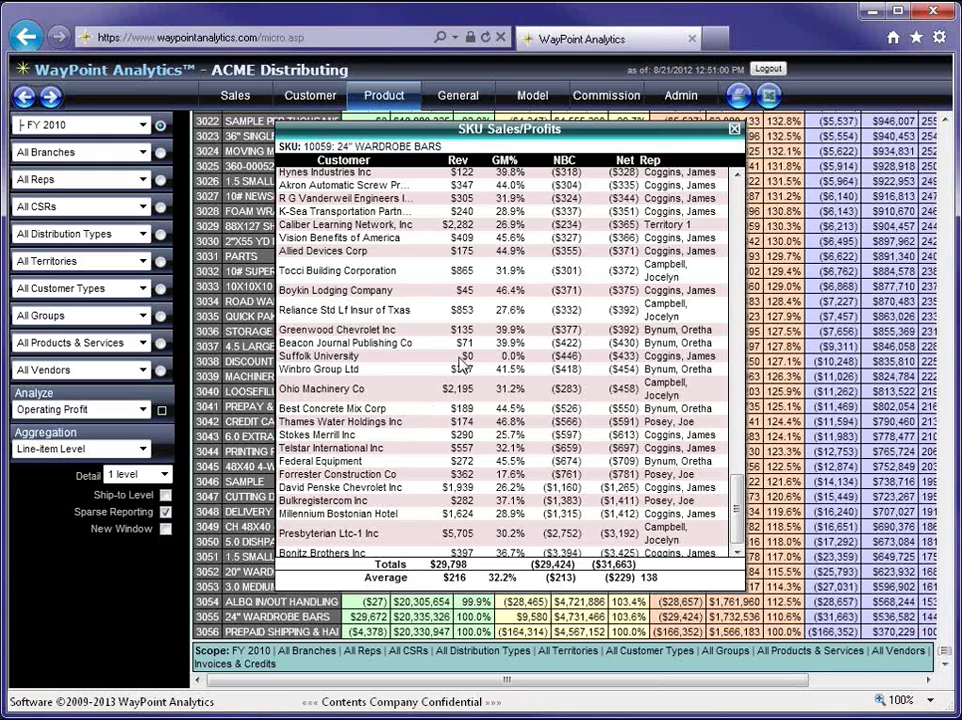
{"action": "left_click", "coordinate": [735, 134]}
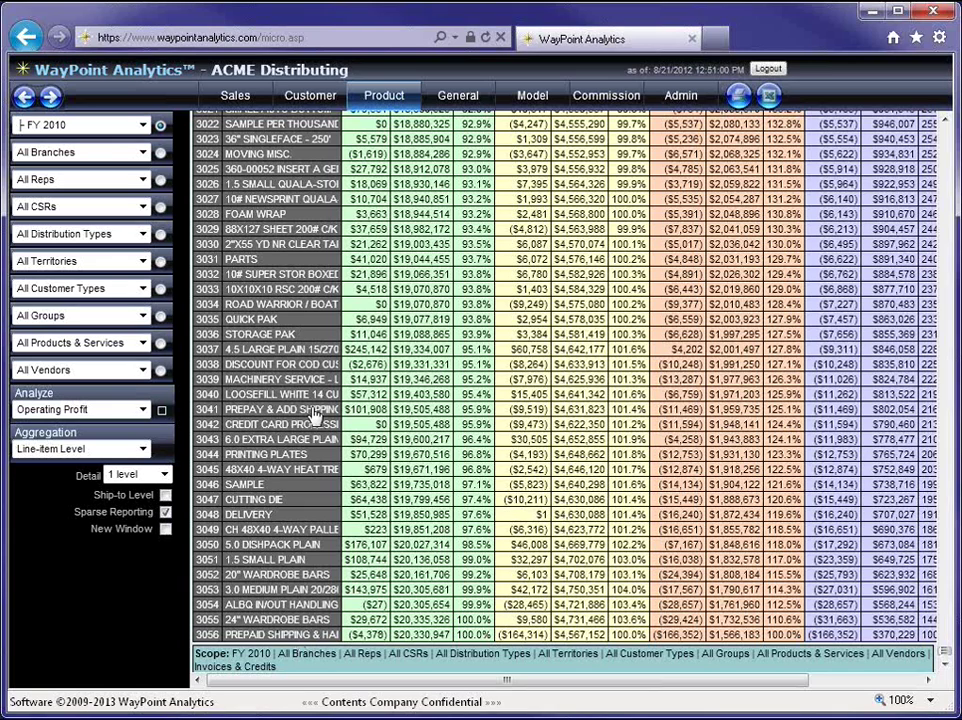
Step: Dismiss the SKU Details menu and scroll the grid back up to the top-ranked SKUs
{"action": "left_click", "coordinate": [301, 600]}
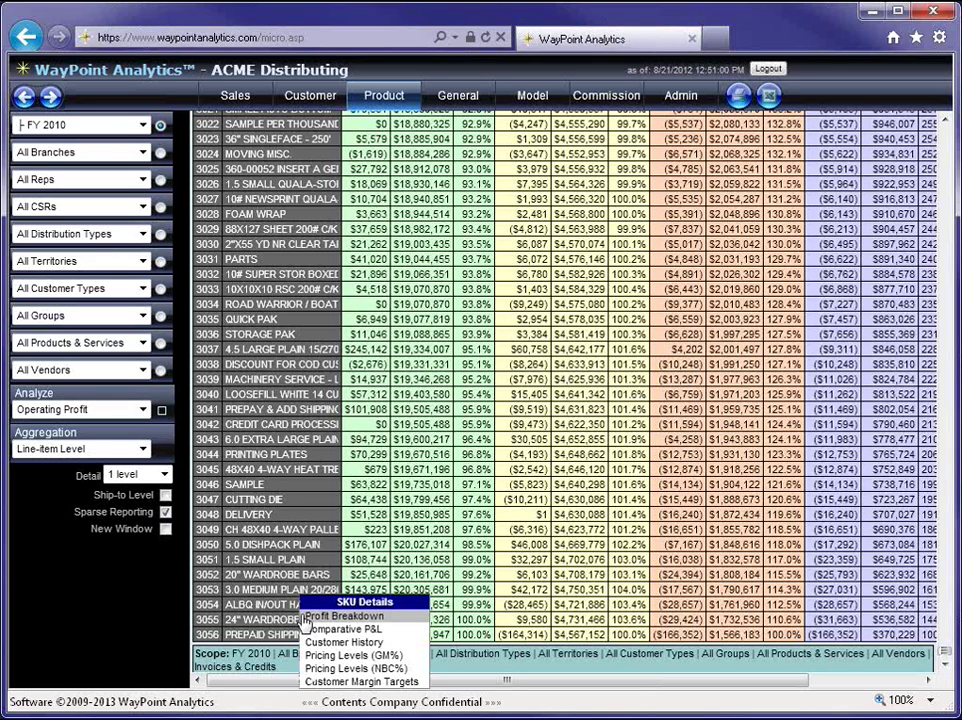
{"action": "left_click_drag", "start_coordinate": [940, 655], "coordinate": [945, 107]}
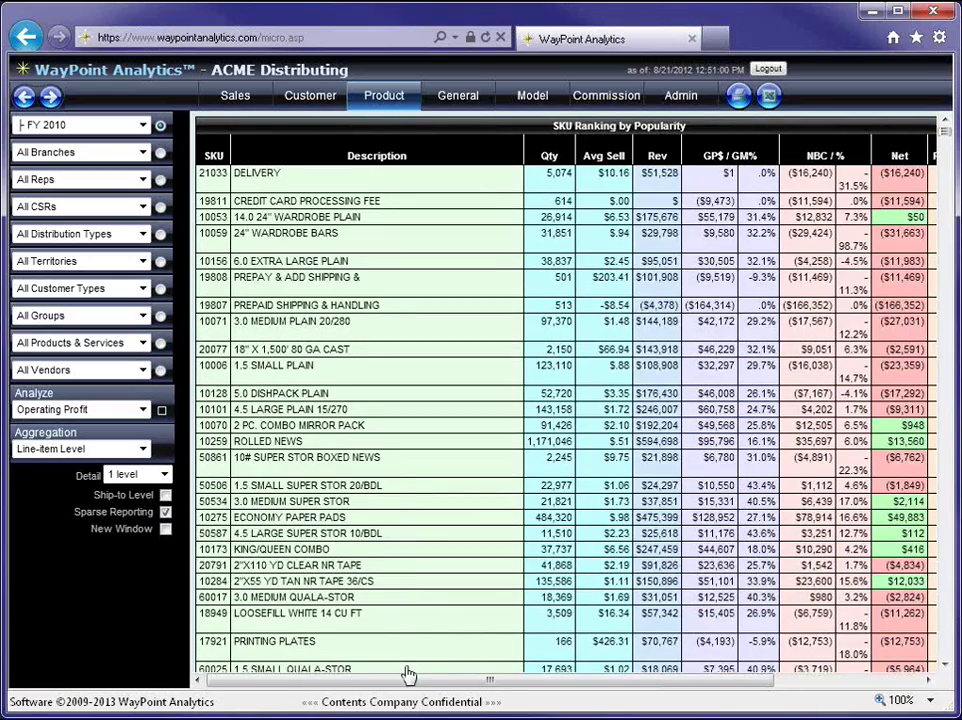
Step: Scroll the Popularity table right to reveal the Lines Picked and Customers columns
{"action": "left_click_drag", "start_coordinate": [415, 688], "coordinate": [494, 689]}
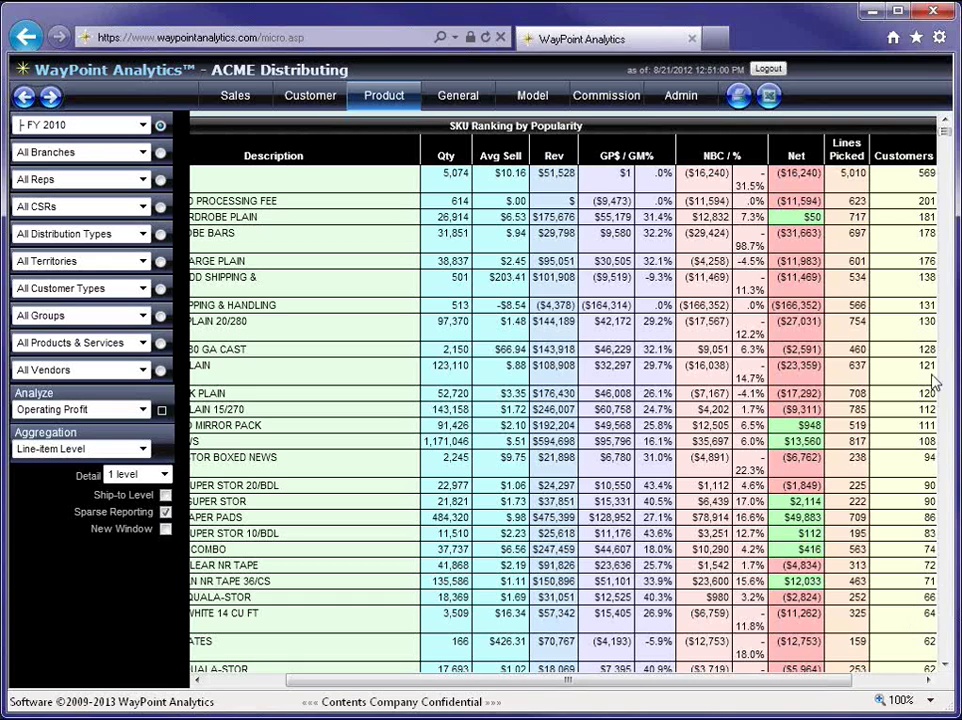
{"action": "left_click_drag", "start_coordinate": [950, 140], "coordinate": [942, 440]}
{"action": "scroll", "coordinate": [910, 459], "scroll_direction": "up", "scroll_amount": 10}
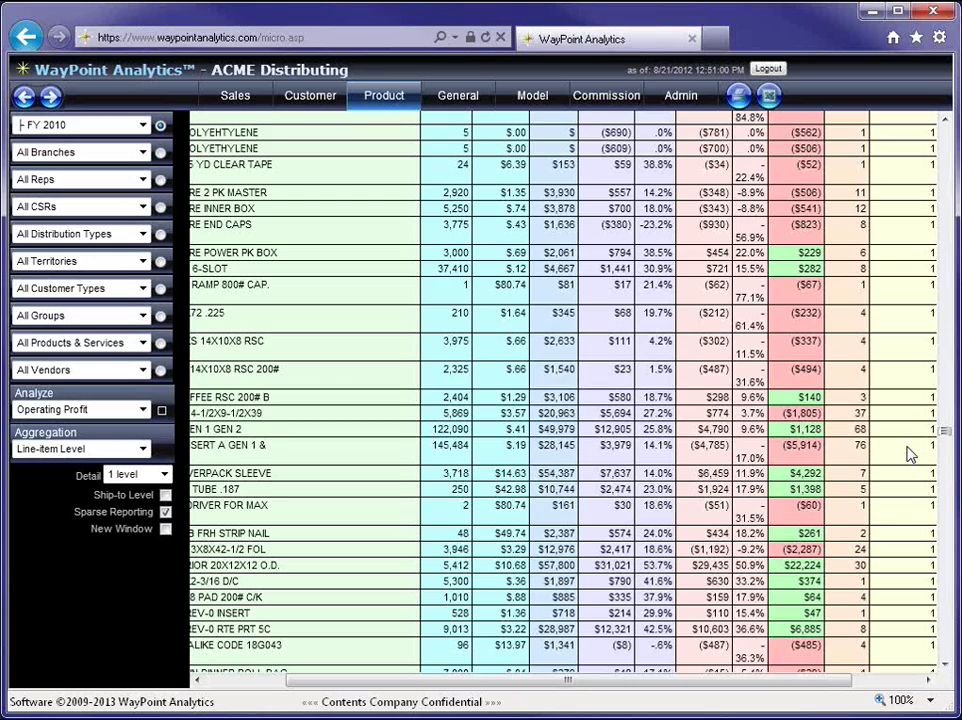
{"action": "left_click_drag", "start_coordinate": [946, 436], "coordinate": [949, 122]}
{"action": "left_click_drag", "start_coordinate": [465, 683], "coordinate": [368, 690]}
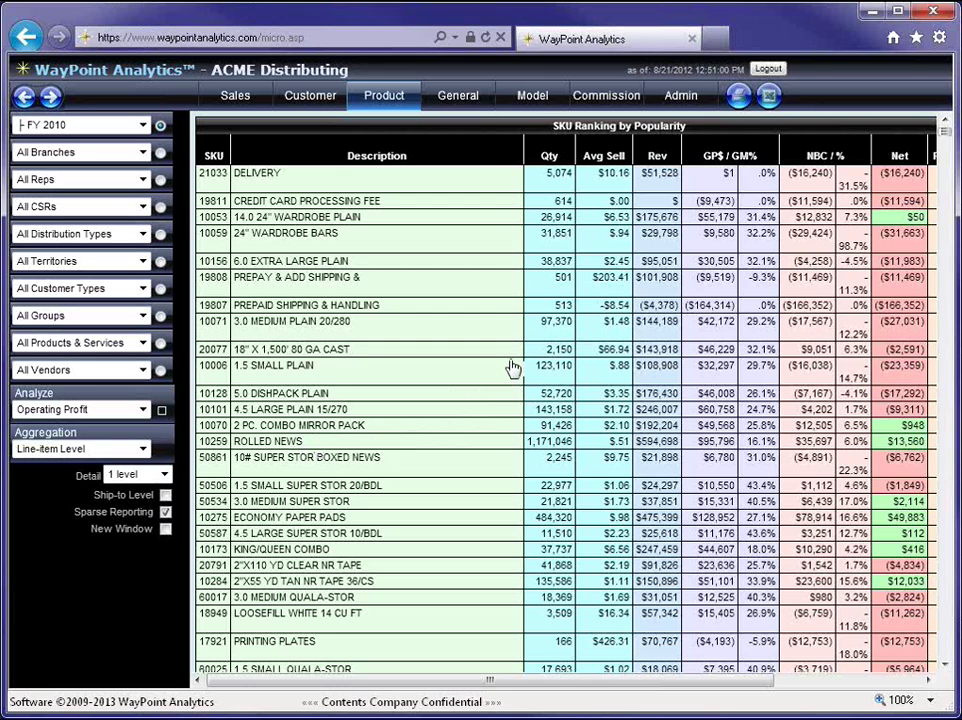
Step: Open Pricing Levels (GM%) for SKU 10071 3.0 MEDIUM PLAIN 20/280 from its SKU Details menu
{"action": "left_click", "coordinate": [358, 342]}
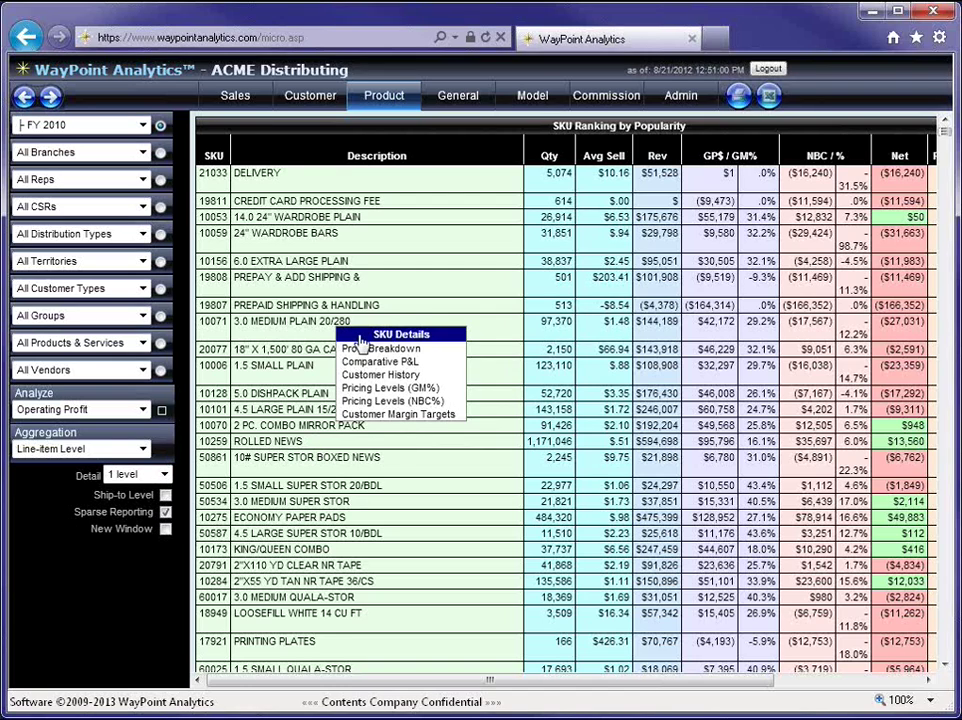
{"action": "left_click", "coordinate": [383, 390]}
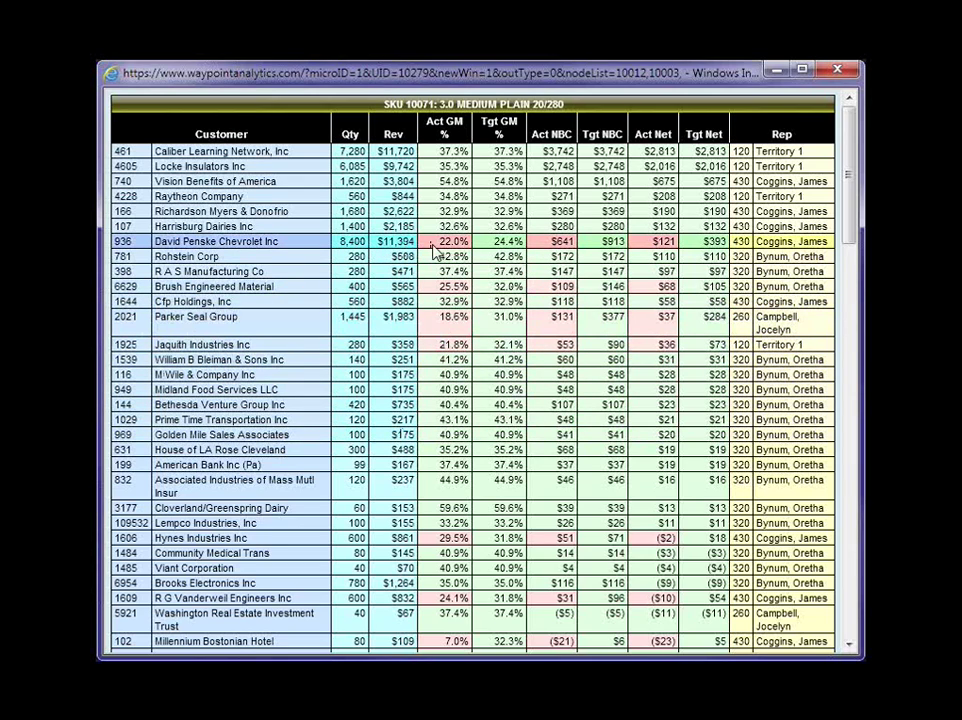
{"action": "double_click", "coordinate": [508, 243]}
{"action": "left_click_drag", "start_coordinate": [512, 244], "coordinate": [522, 248]}
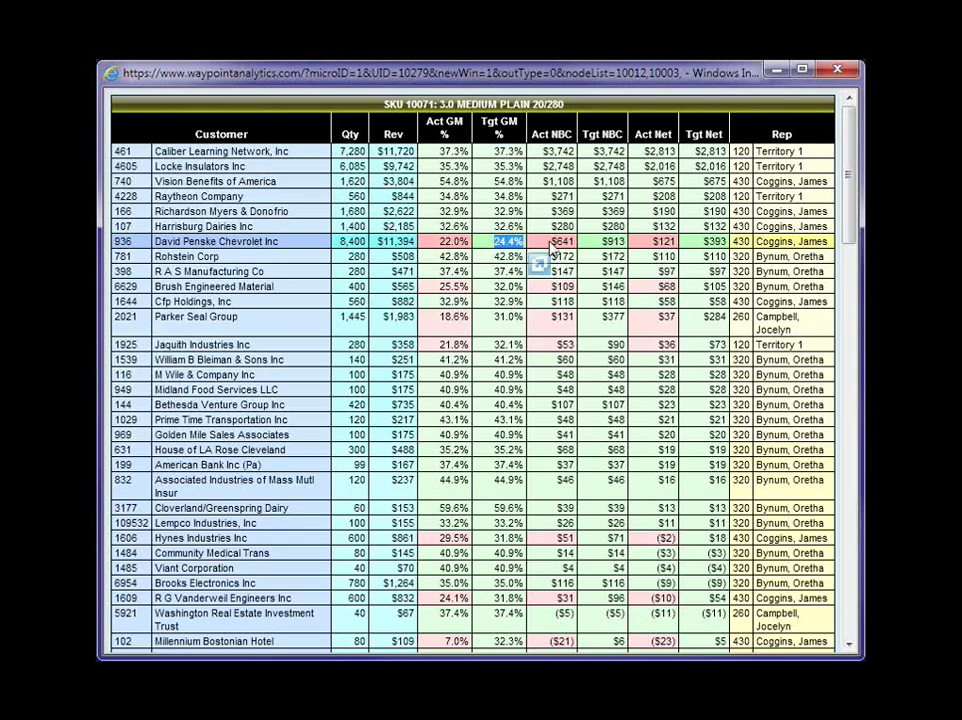
{"action": "double_click", "coordinate": [664, 242]}
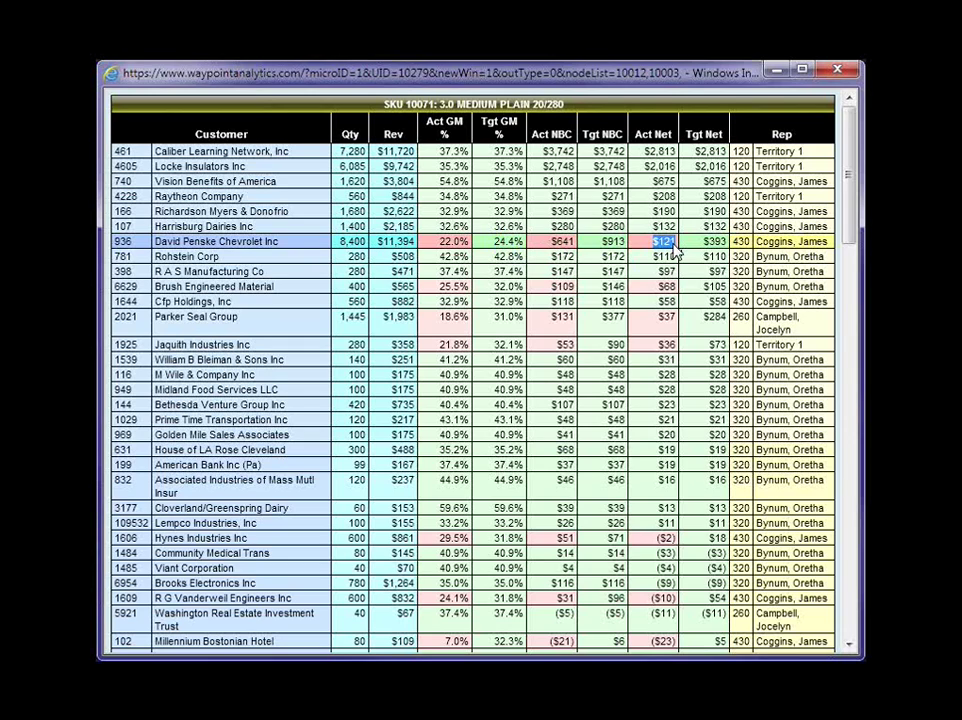
{"action": "double_click", "coordinate": [724, 242]}
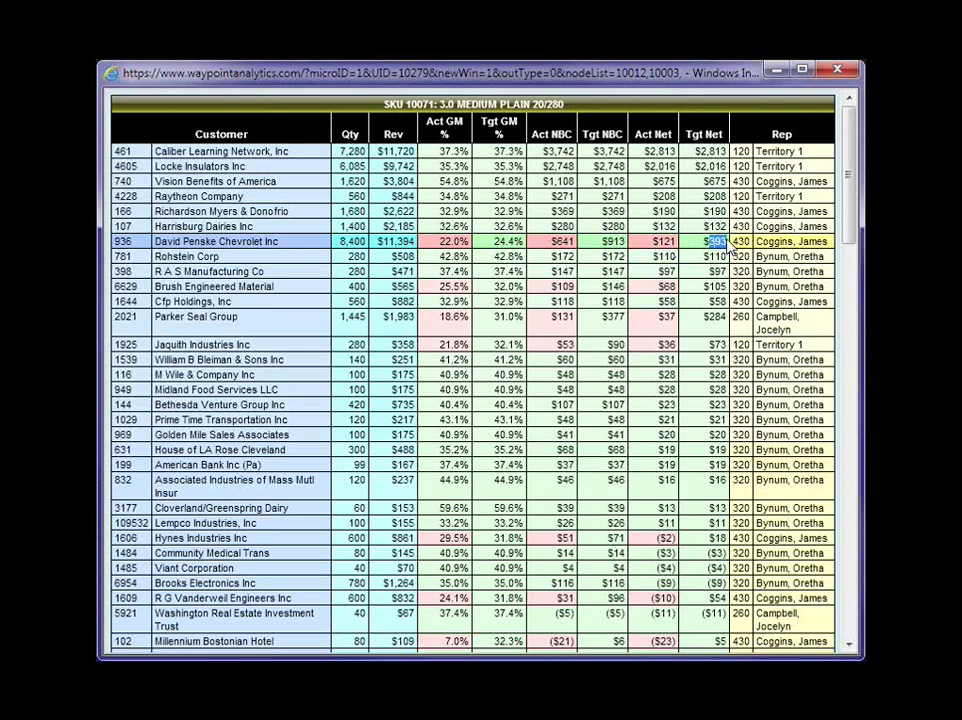
{"action": "left_click_drag", "start_coordinate": [731, 250], "coordinate": [731, 249]}
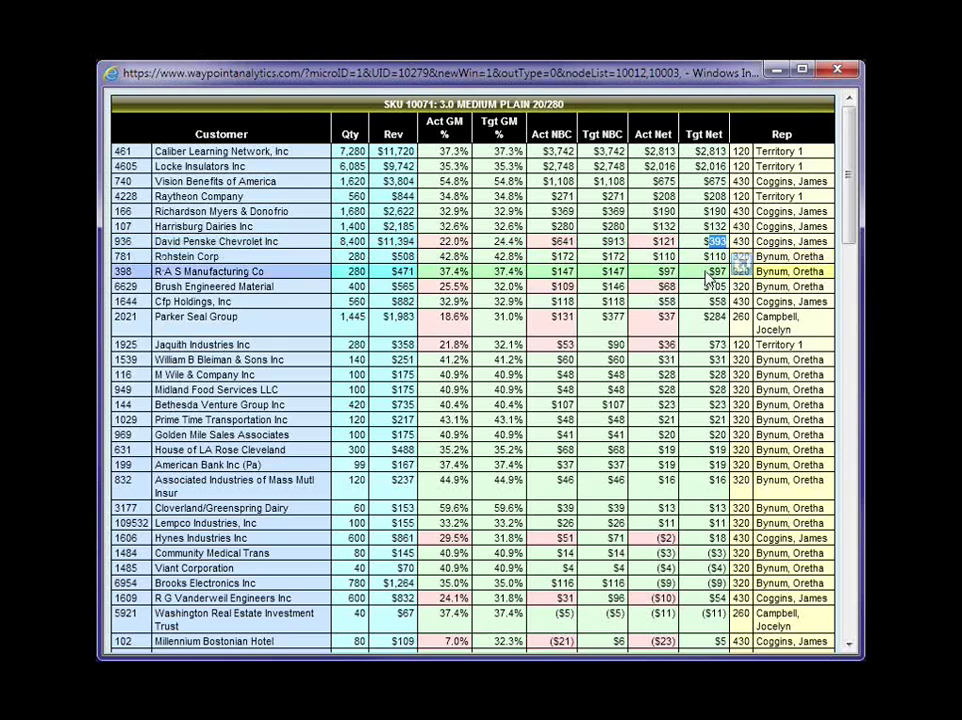
Step: Scroll to the SKU 10071 Totals row: 29.2% actual versus 32.9% target margin
{"action": "scroll", "coordinate": [707, 285], "scroll_direction": "down", "scroll_amount": 5}
{"action": "scroll", "coordinate": [707, 285], "scroll_direction": "down", "scroll_amount": 10}
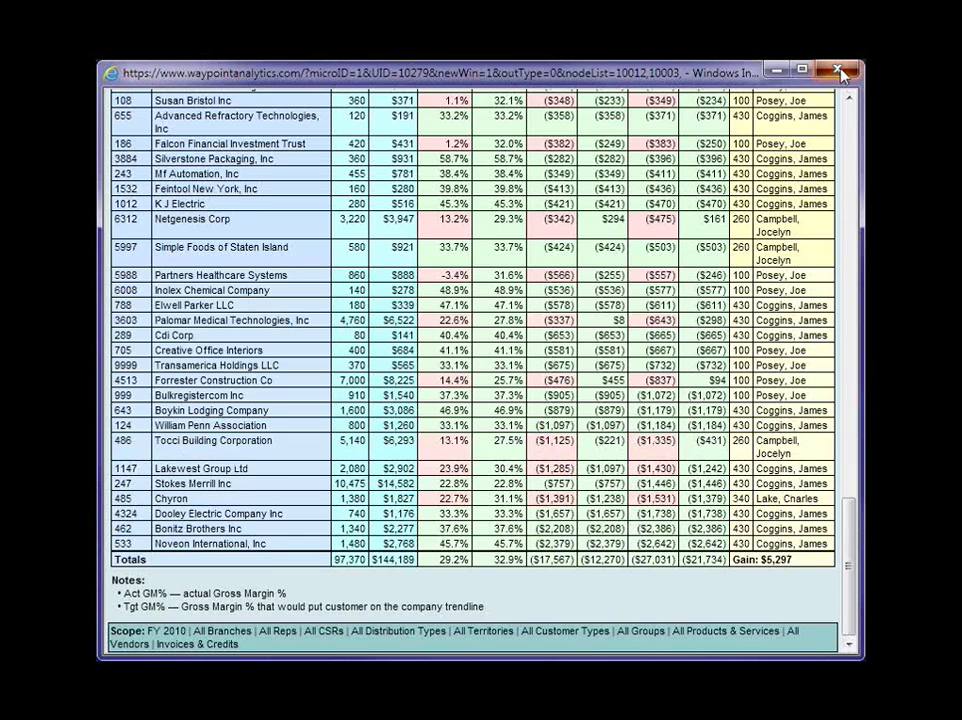
Step: Close the SKU customer report, open the NBC Profit Change by Vendor report, and highlight the Fidelity Republic Bank row
{"action": "left_click", "coordinate": [838, 70]}
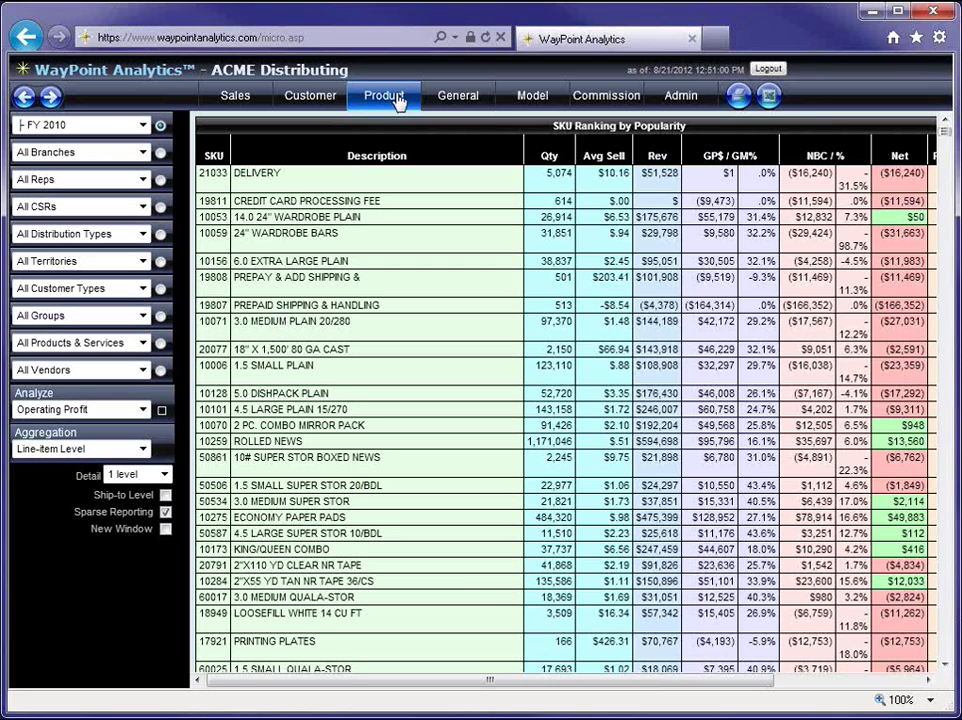
{"action": "left_click", "coordinate": [397, 100]}
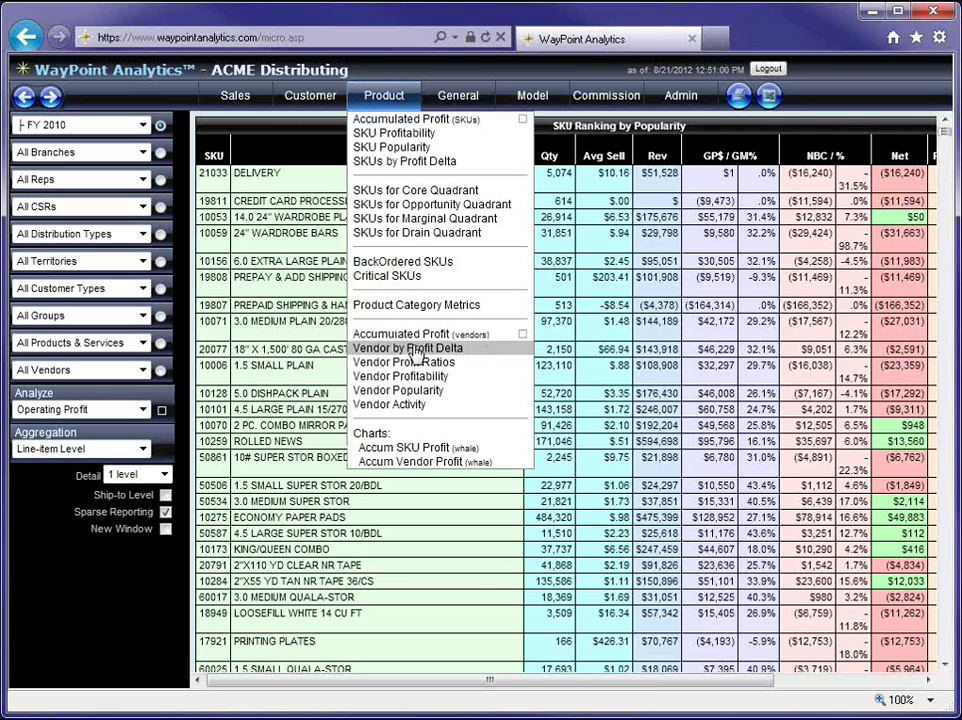
{"action": "left_click", "coordinate": [415, 349]}
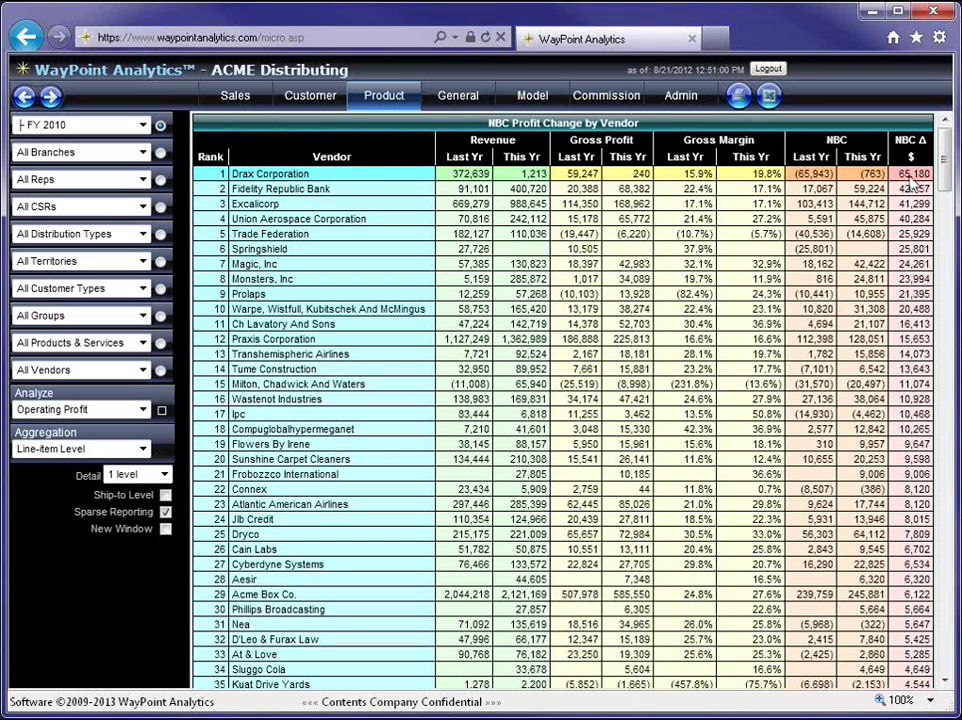
{"action": "left_click", "coordinate": [464, 190]}
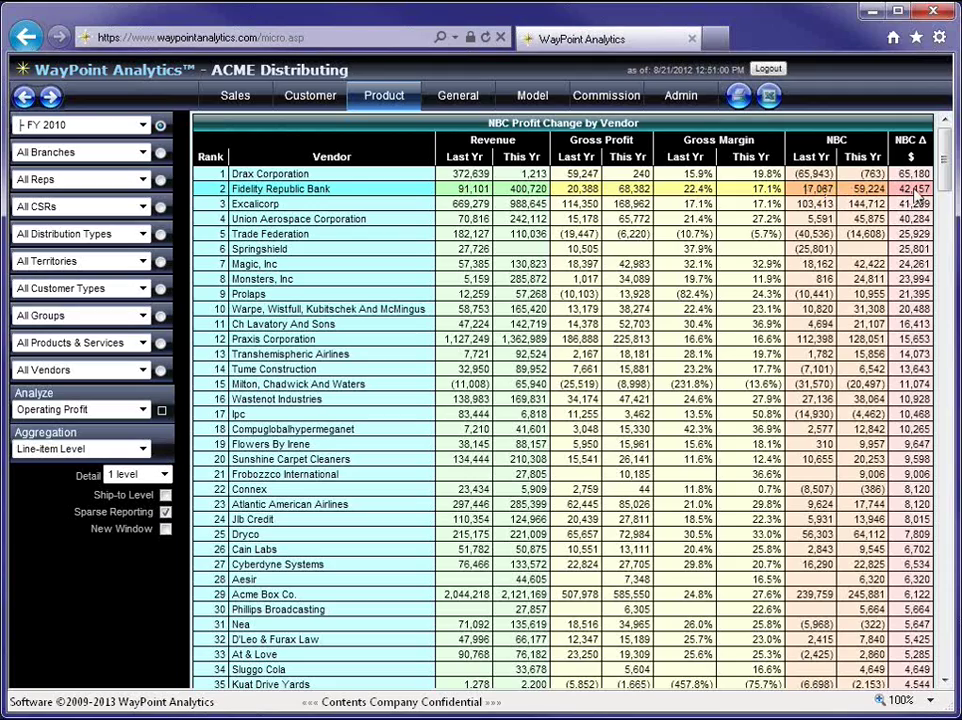
Step: Scroll the vendor table down to ranks 274–308 and the report totals
{"action": "scroll", "coordinate": [918, 195], "scroll_direction": "down", "scroll_amount": 20}
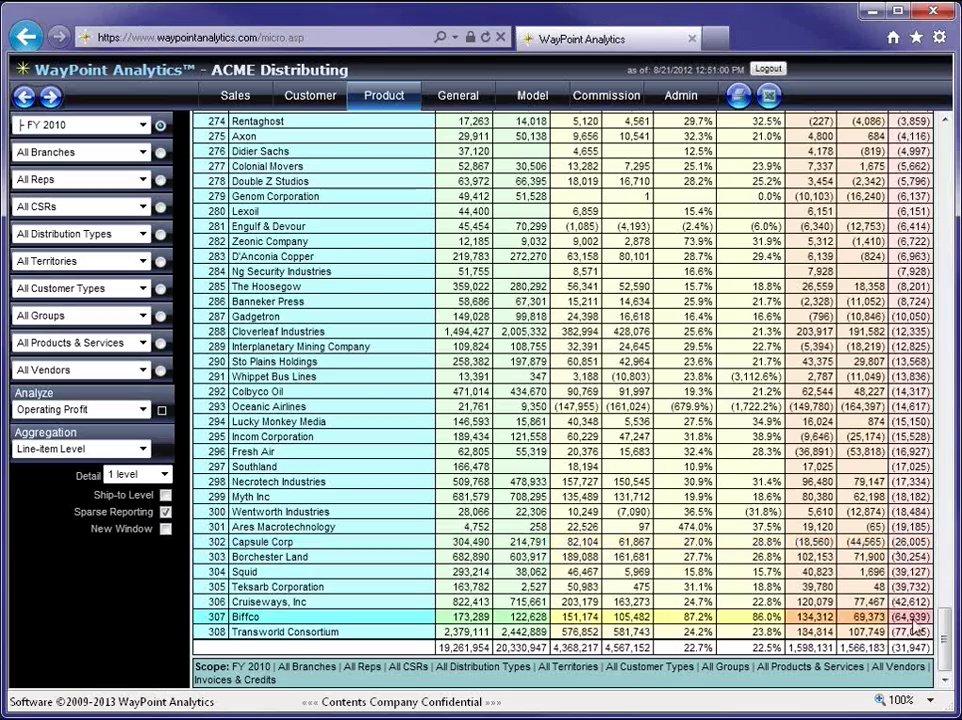
Step: Return to the top of the vendor table, led by Drax Corporation's $65,180 NBC gain
{"action": "left_click_drag", "start_coordinate": [944, 638], "coordinate": [946, 135]}
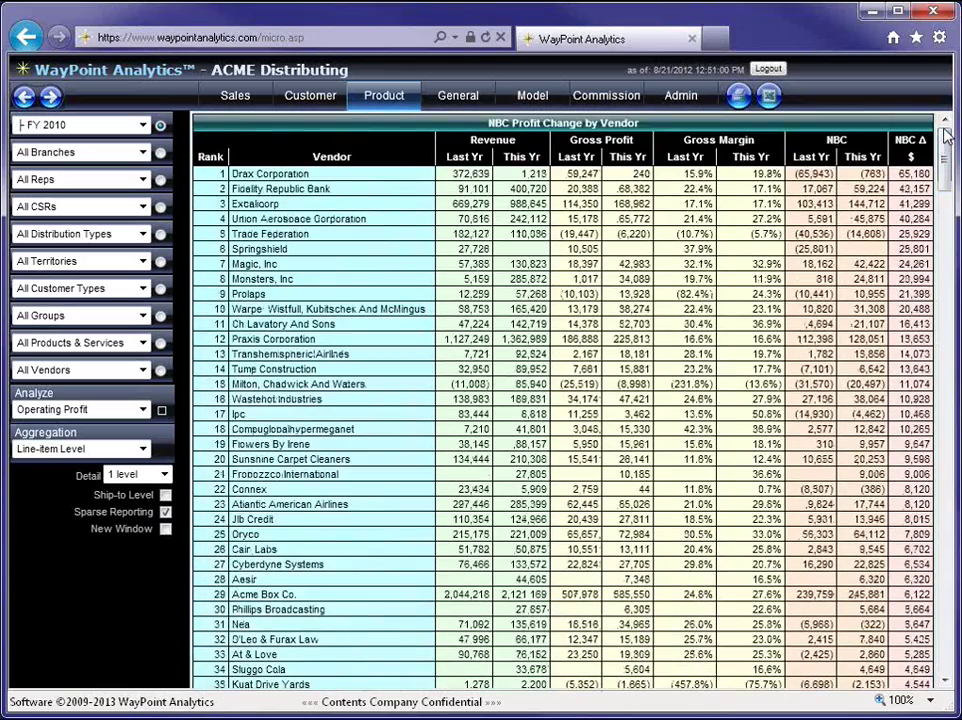